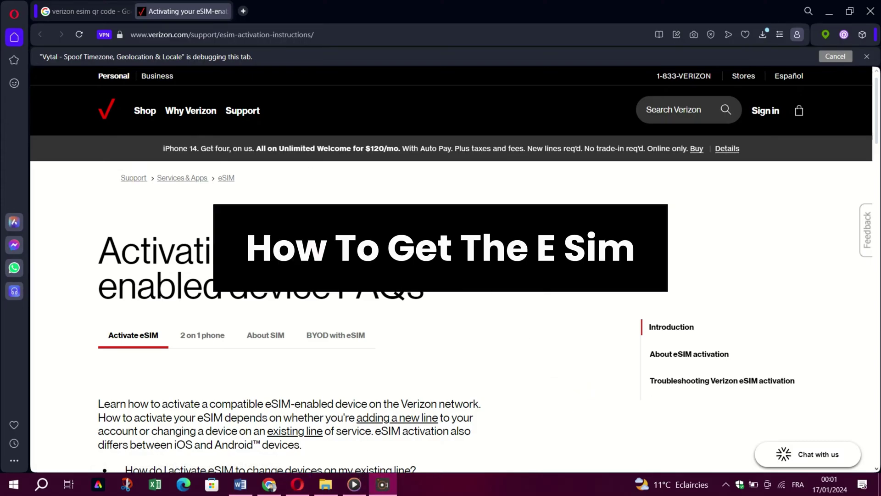
scroll(277, 357, down, 2)
scroll(278, 356, down, 2)
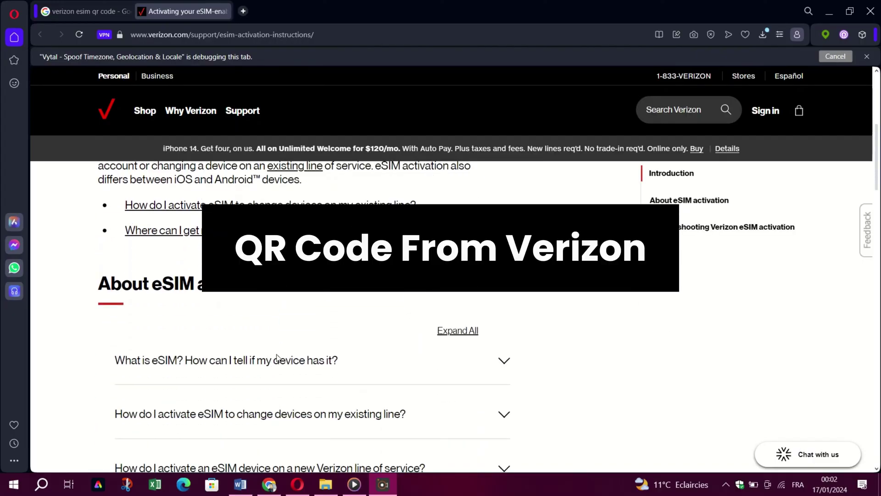
scroll(277, 357, down, 1)
scroll(278, 357, down, 1)
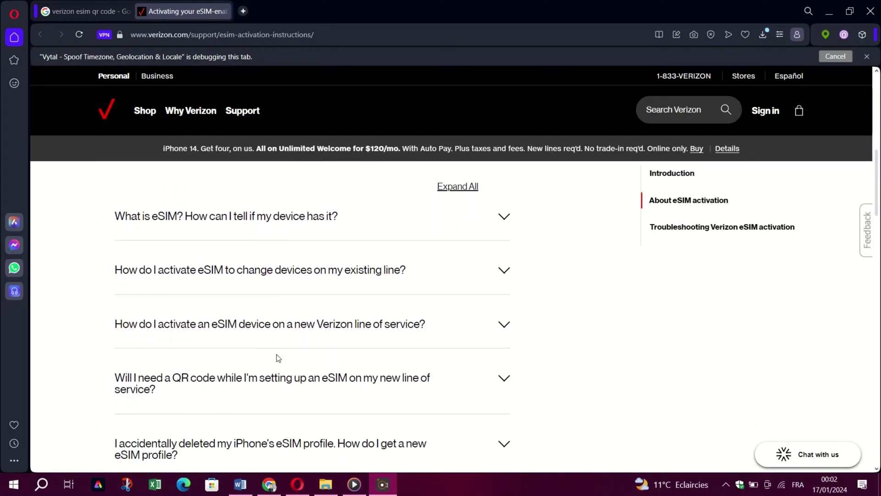
scroll(277, 357, down, 1)
Step: Expand the 'Will I need a QR code' question and highlight the answer's opening sentence
click(129, 329)
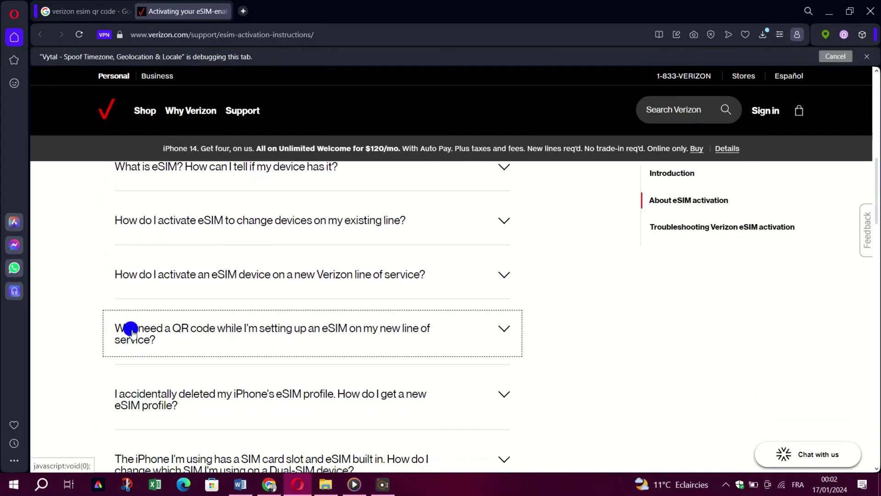
scroll(165, 289, down, 2)
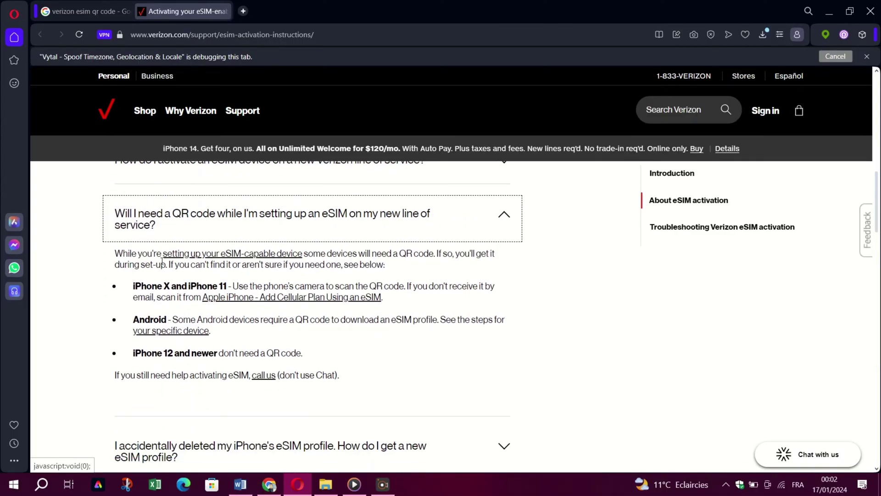
mouse_move(114, 253)
mouse_down()
mouse_move(485, 253)
mouse_move(161, 253)
mouse_move(241, 264)
mouse_move(365, 252)
mouse_up()
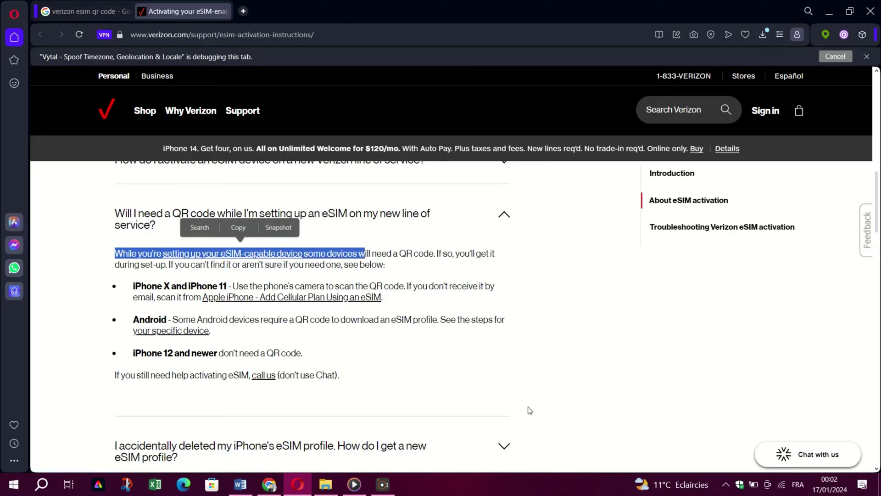
scroll(529, 410, down, 1)
scroll(529, 411, down, 2)
scroll(529, 411, down, 2)
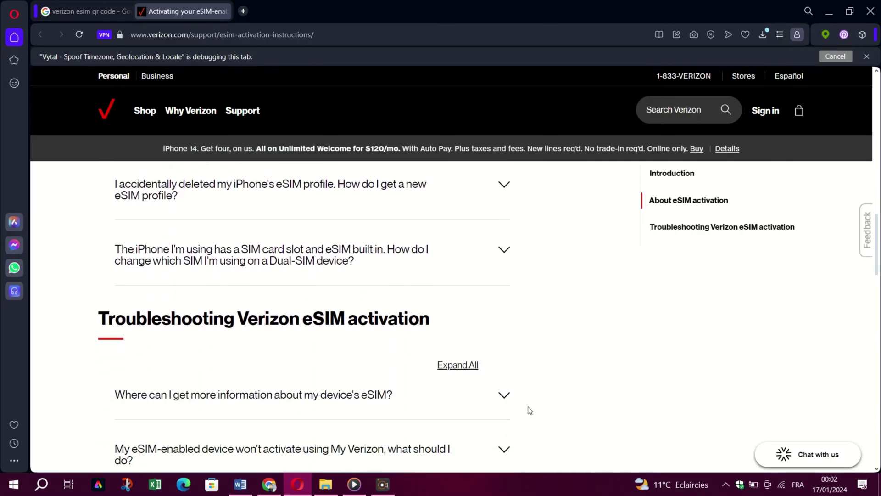
scroll(529, 410, down, 1)
scroll(528, 411, up, 1)
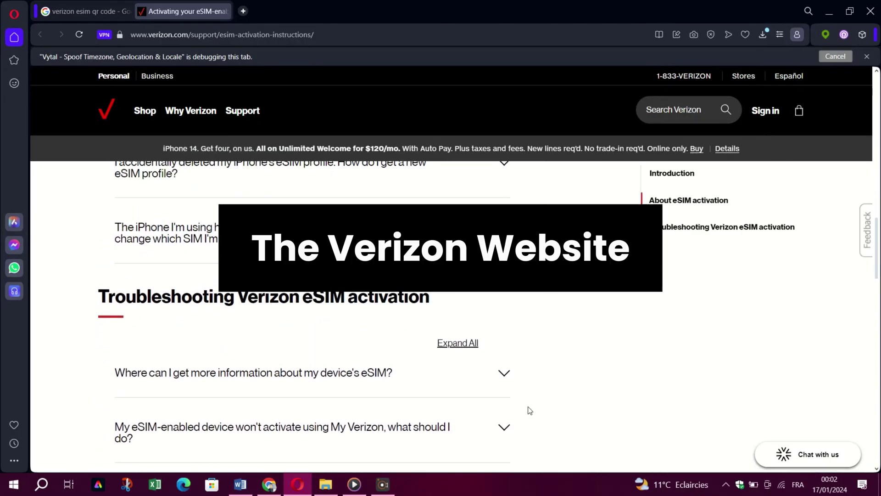
scroll(529, 411, up, 2)
scroll(528, 410, up, 2)
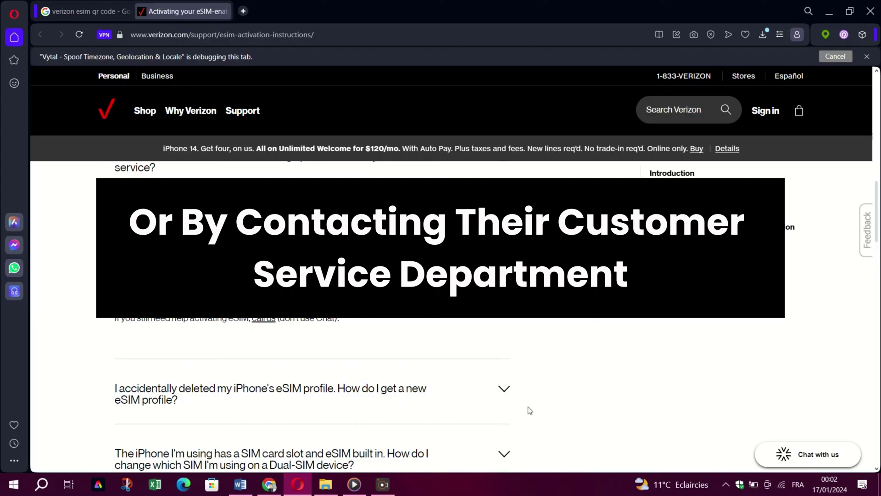
scroll(529, 411, down, 3)
scroll(530, 410, down, 2)
scroll(529, 410, up, 1)
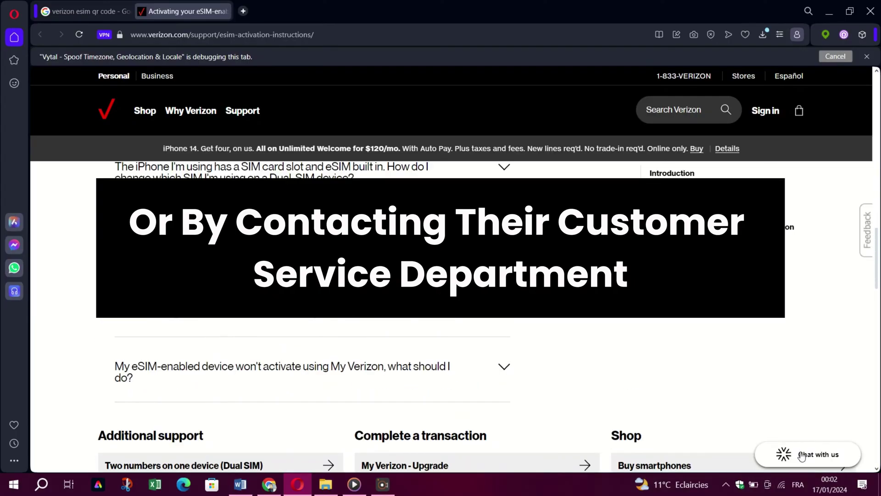
click(799, 451)
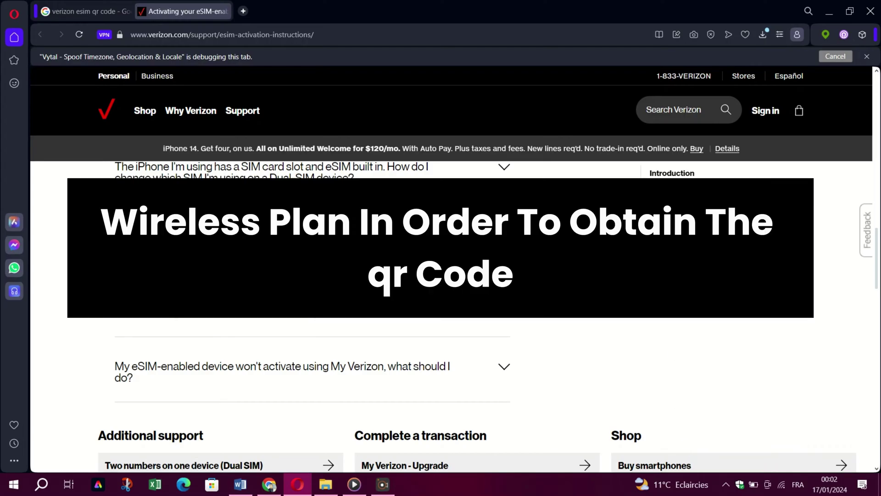
scroll(442, 344, up, 2)
scroll(441, 345, up, 3)
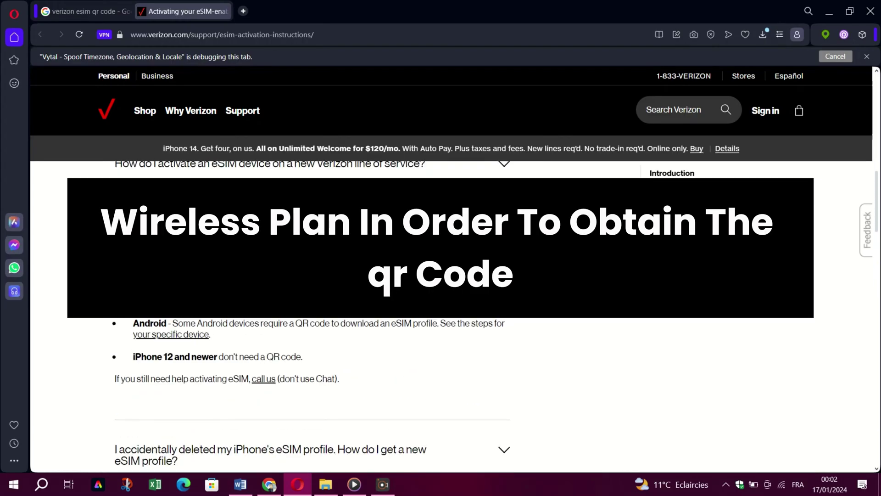
scroll(370, 365, up, 1)
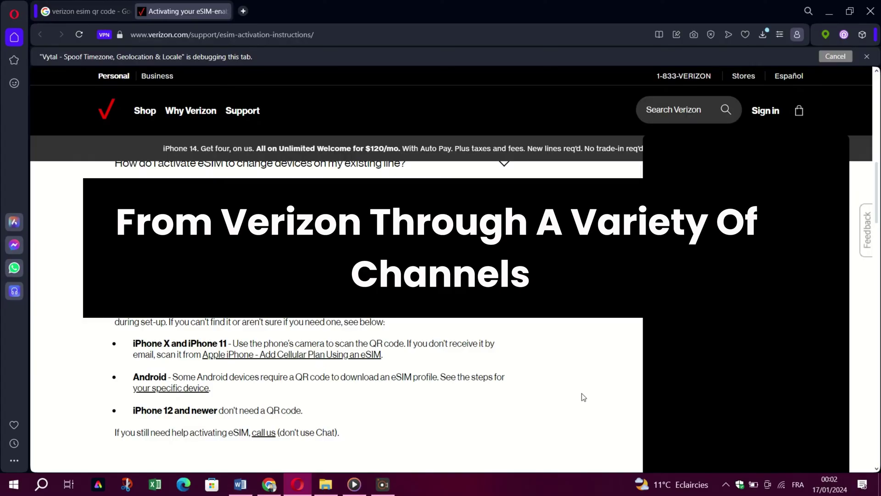
scroll(582, 397, up, 2)
scroll(572, 379, up, 3)
scroll(568, 375, up, 3)
scroll(566, 373, up, 2)
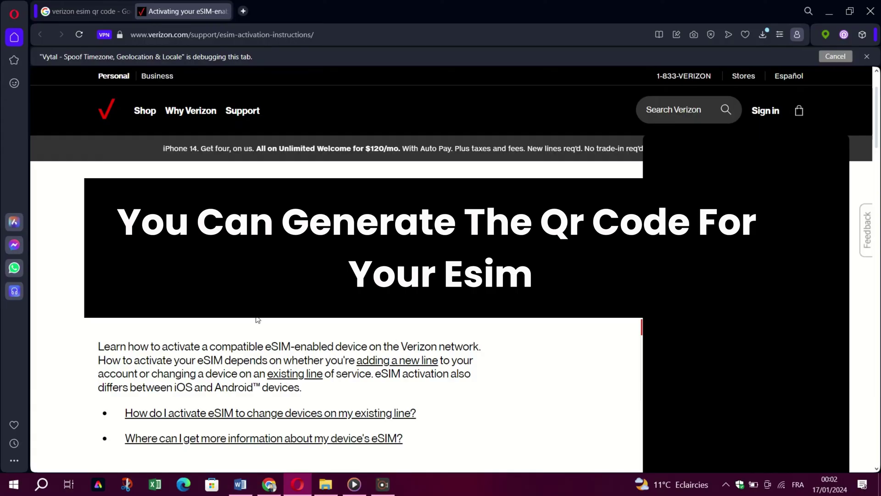
Step: Go via the About SIM FAQs to the BYOD with eSIM FAQ page
click(266, 335)
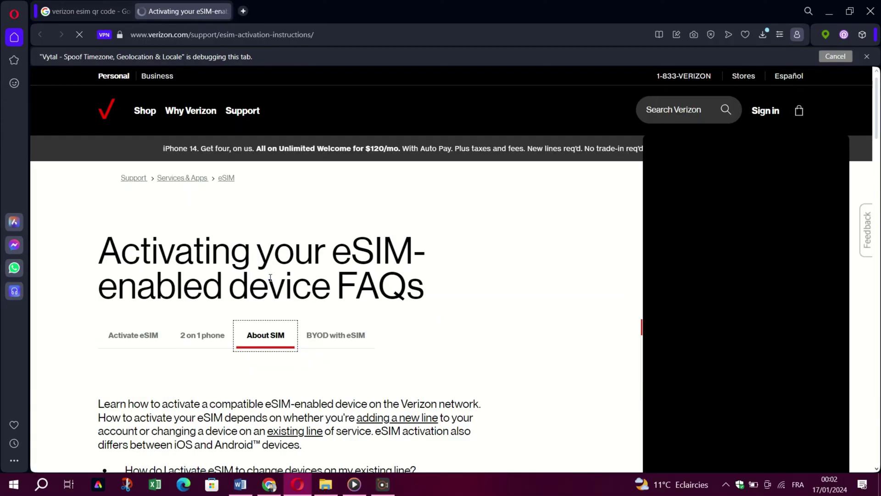
click(338, 341)
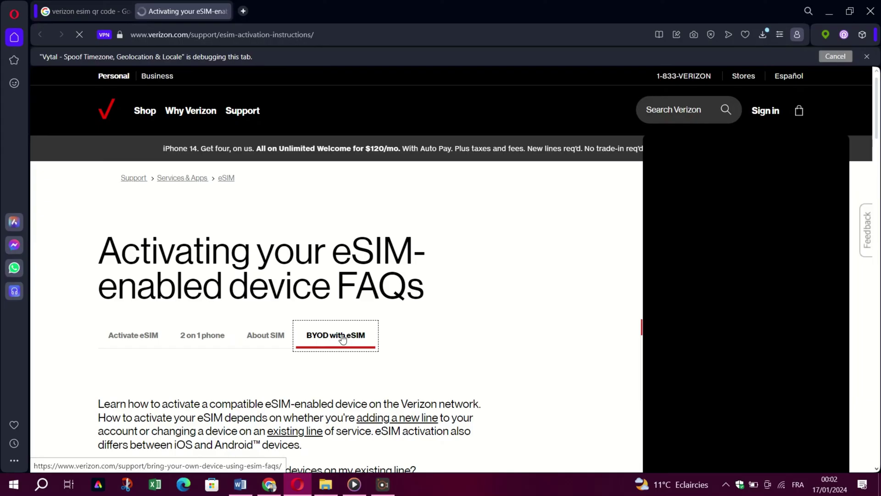
scroll(340, 338, down, 3)
scroll(367, 331, down, 1)
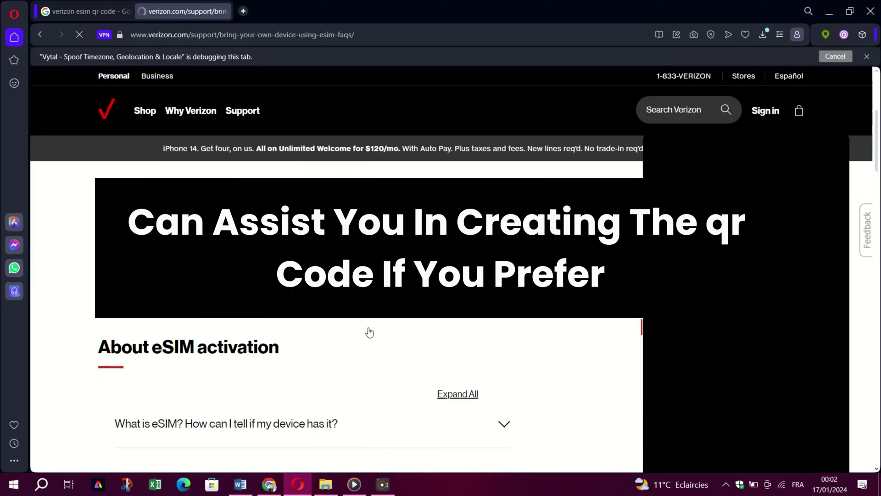
scroll(369, 332, down, 1)
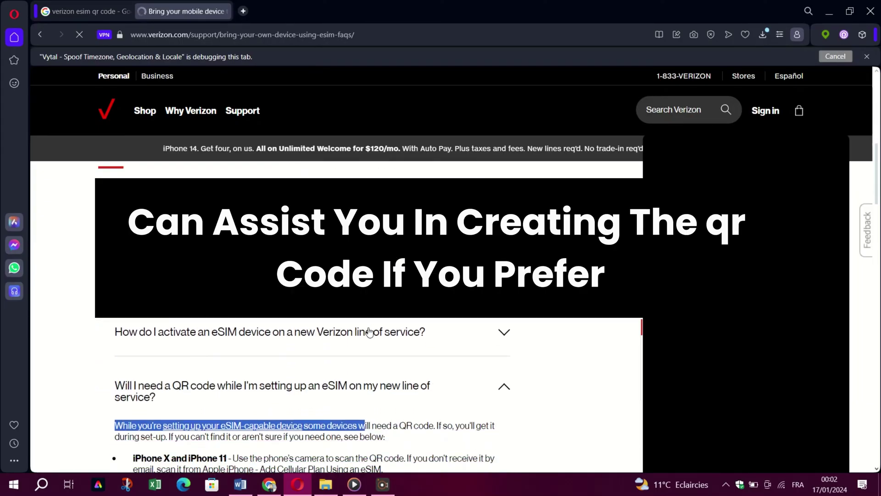